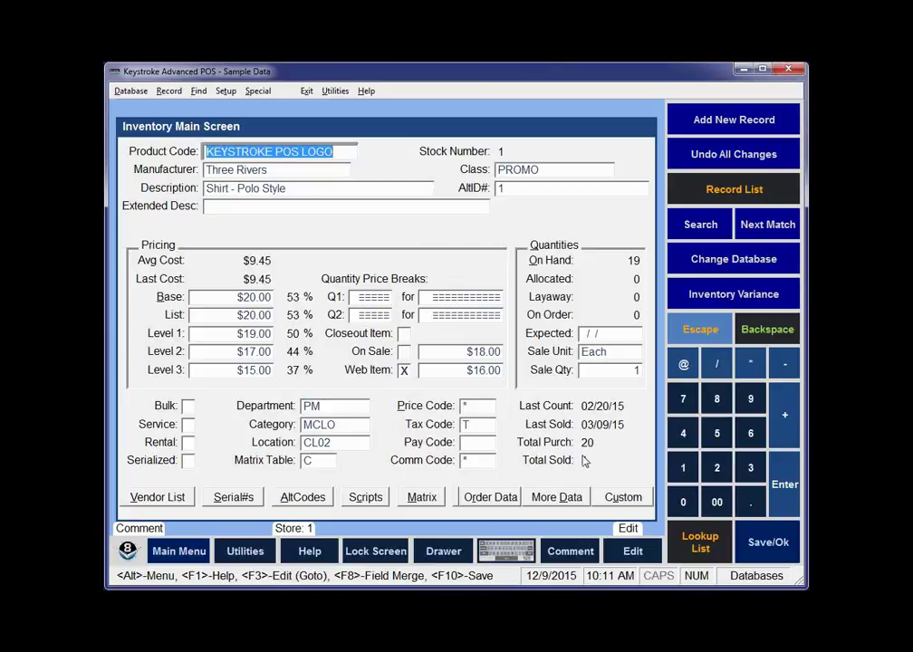
# Open the default setup of the level 07 Edit Mode Inventory Main Screen and set the Total Purch field's security level to 0.
pyautogui.click(225, 91)
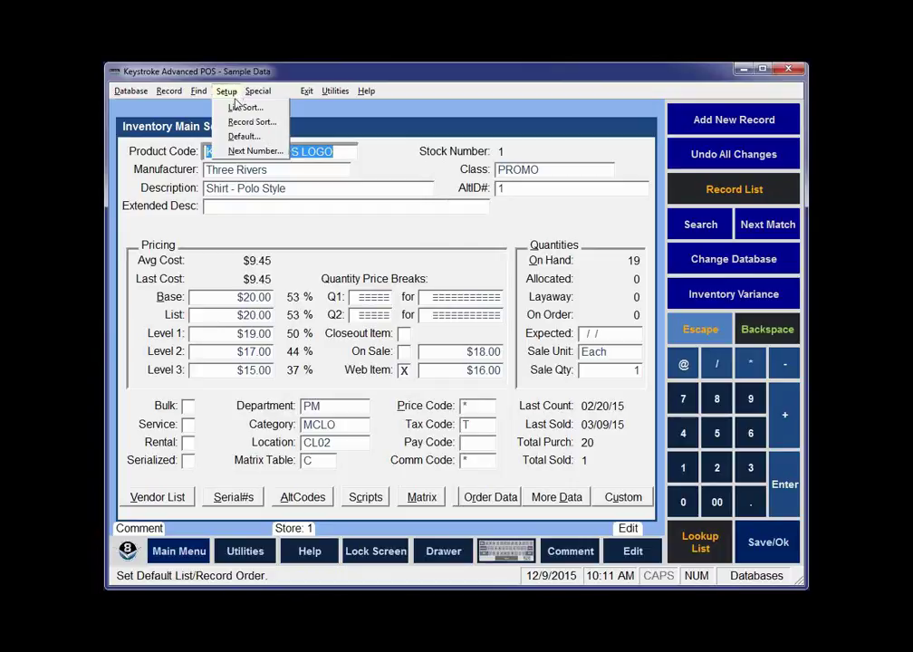
pyautogui.click(243, 136)
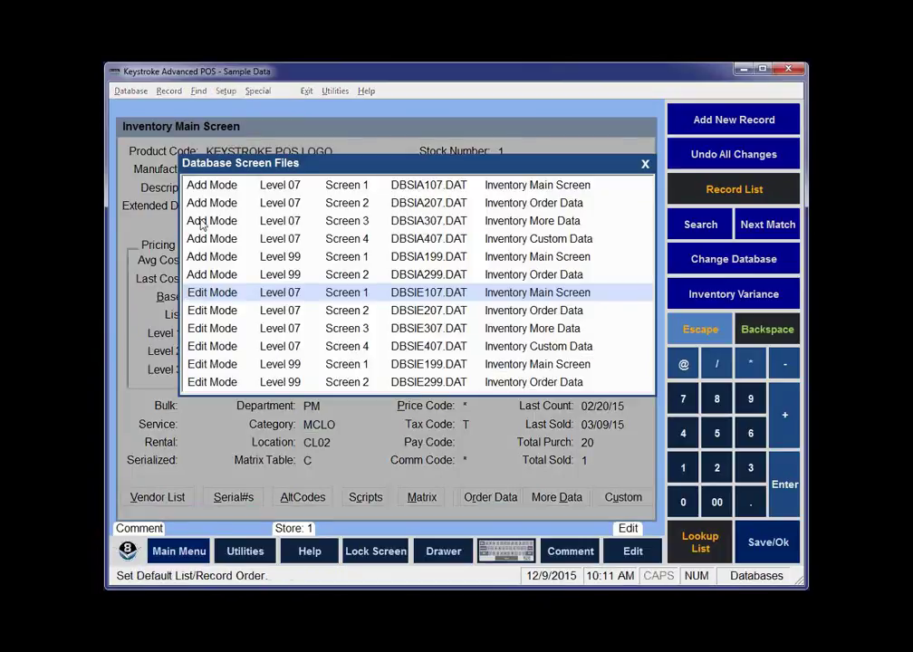
pyautogui.doubleClick(221, 296)
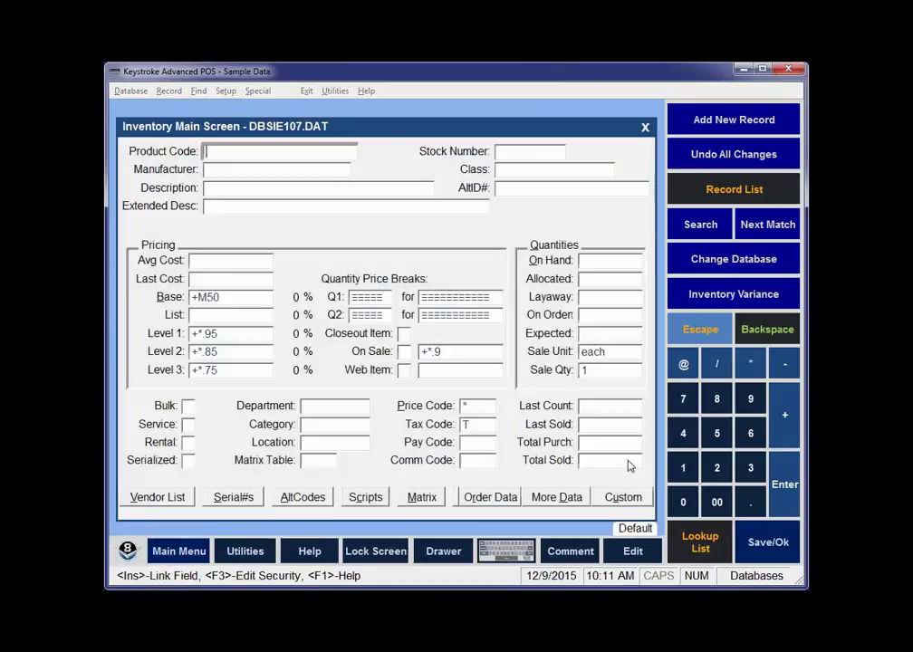
pyautogui.click(599, 441)
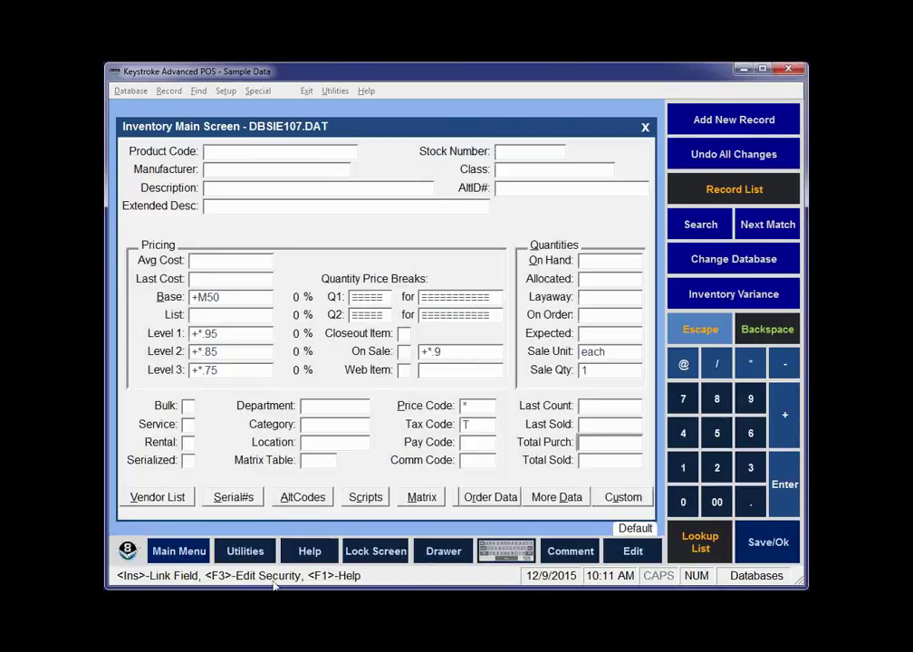
pyautogui.press('F3')
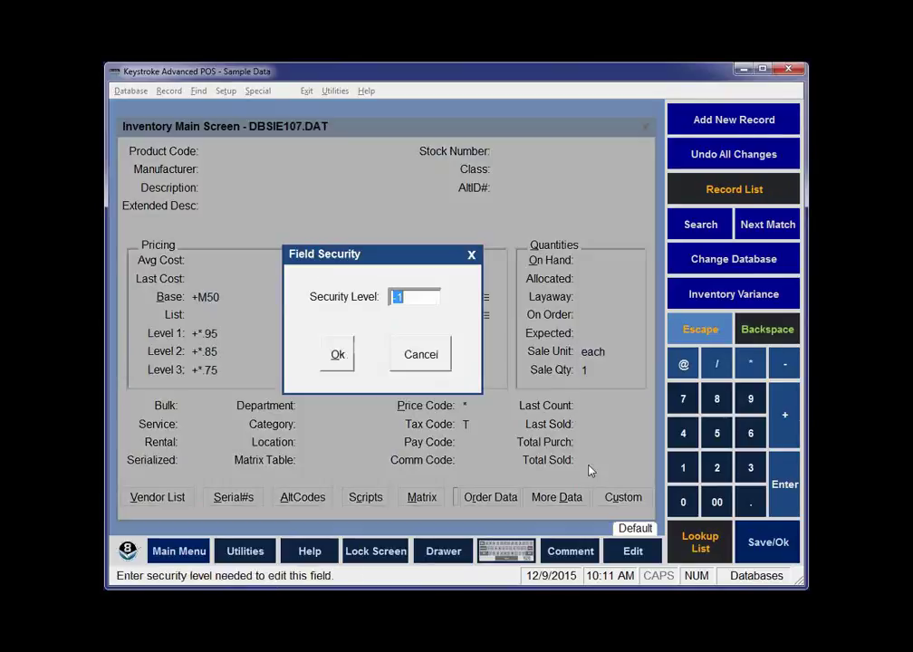
pyautogui.write('0')
pyautogui.click(347, 344)
# Set the Total Sold field's security level to 0 and save the Inventory Main Screen.
pyautogui.click(586, 463)
pyautogui.press('F3')
pyautogui.write('0')
pyautogui.click(337, 354)
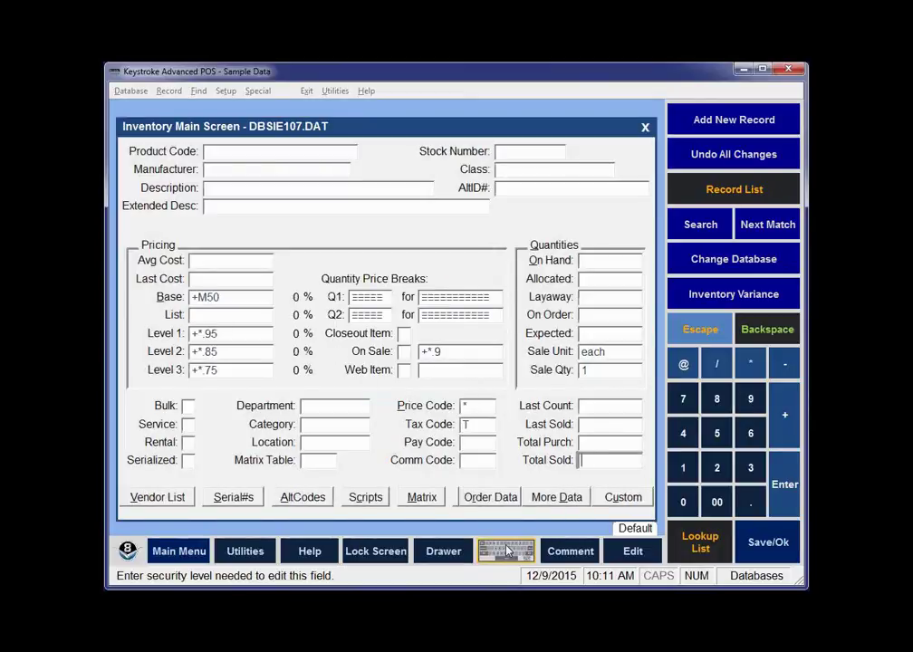
pyautogui.press('F10')
pyautogui.click(359, 444)
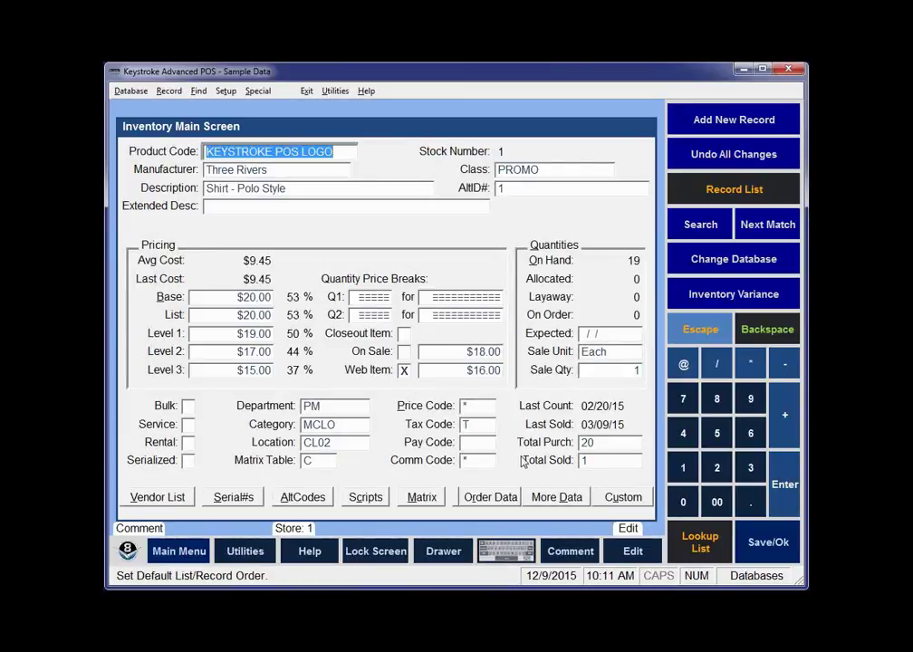
# Set up a Search & Replace on all inventory records with 0 as the replacement for Total Purch and Total Sold.
pyautogui.click(198, 94)
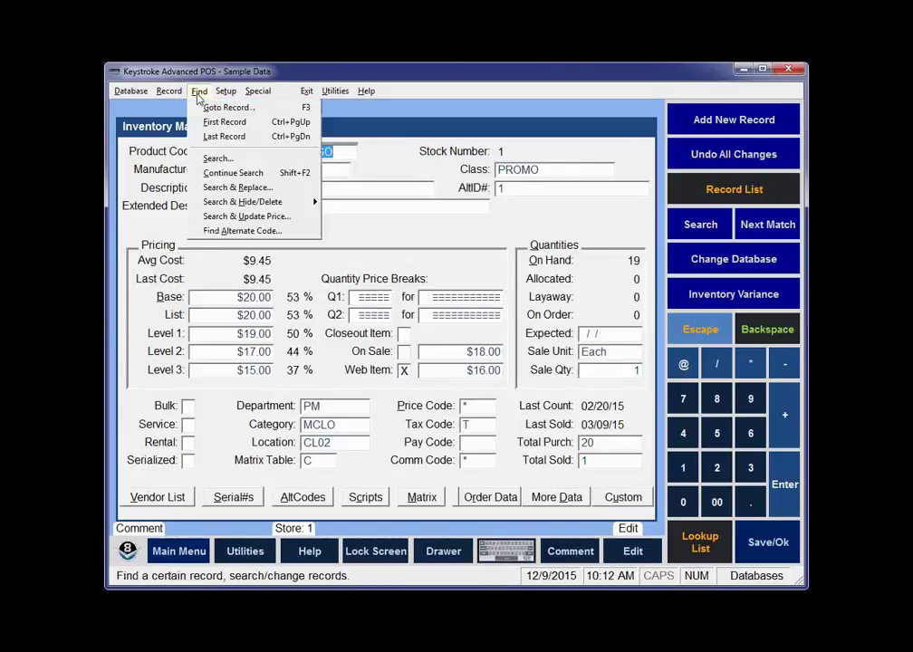
pyautogui.click(218, 188)
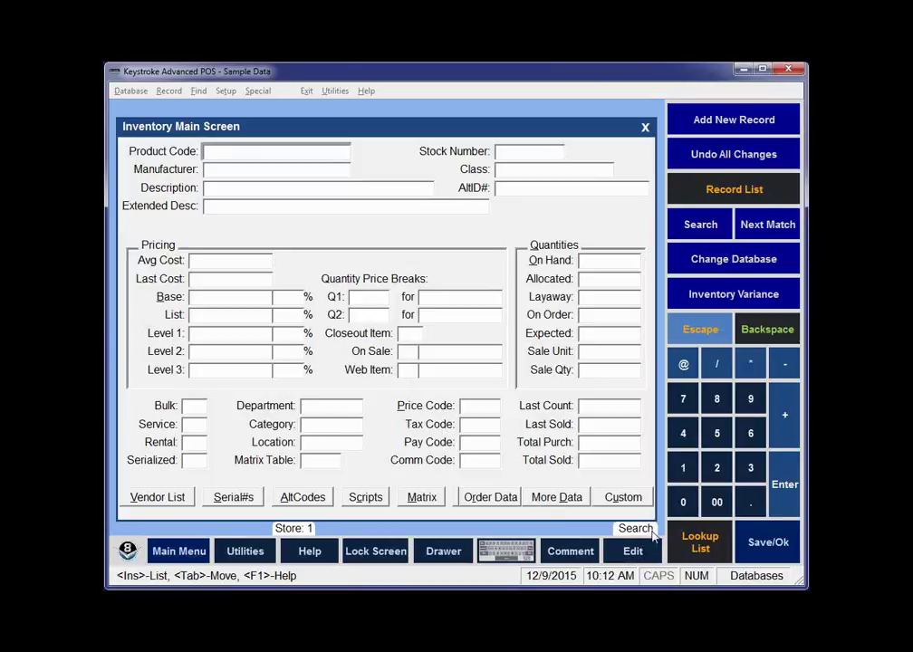
pyautogui.press('Escape')
pyautogui.press('Insert')
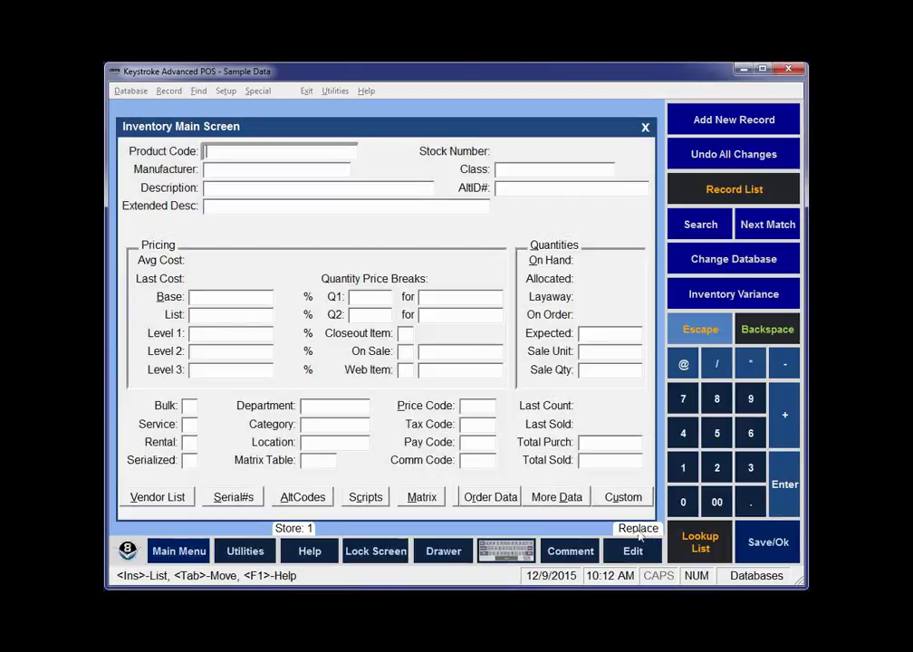
pyautogui.click(596, 446)
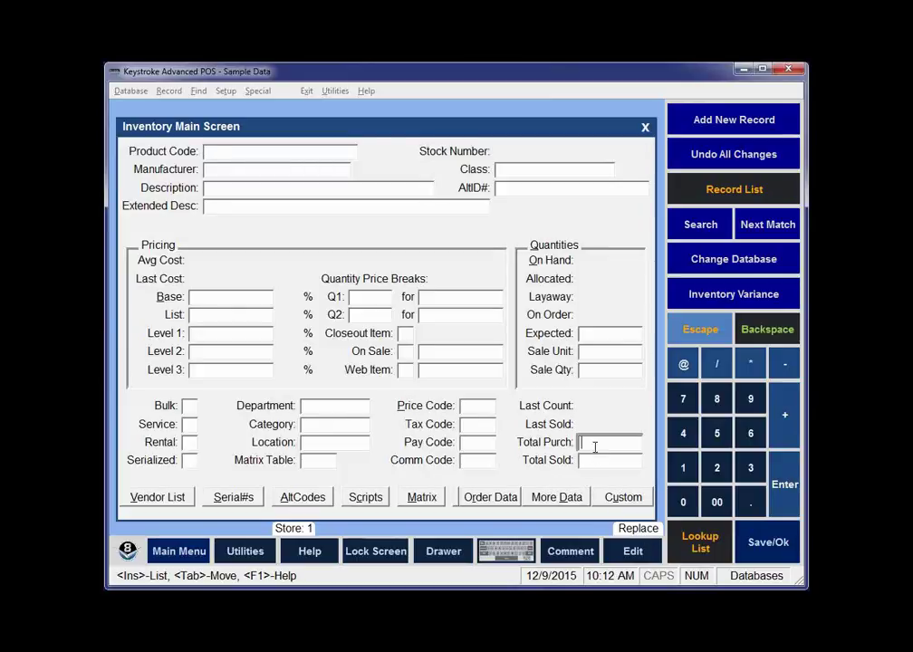
pyautogui.write('0')
pyautogui.click(592, 464)
pyautogui.write('0')
pyautogui.press('Return')
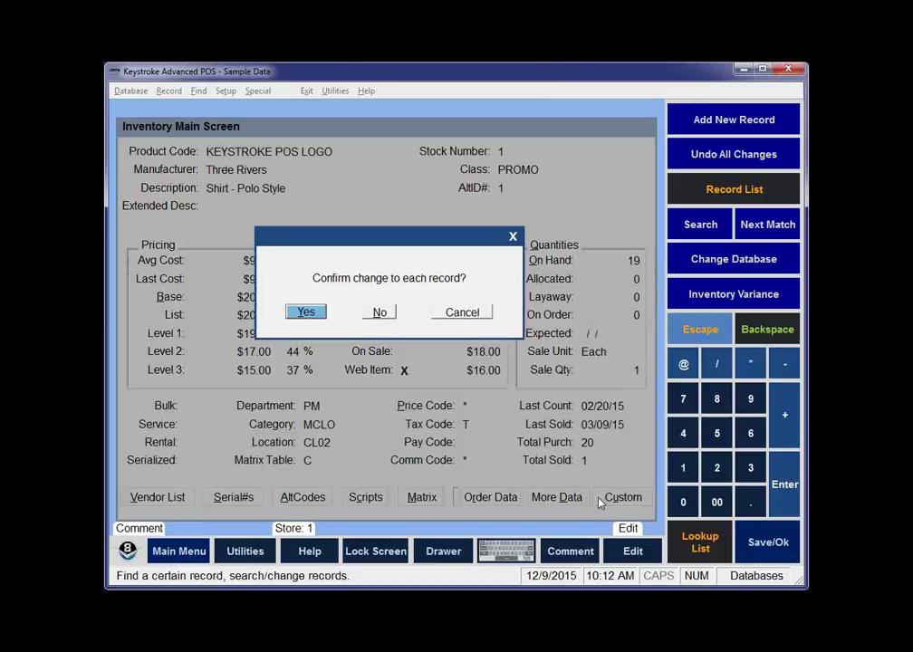
# Choose to confirm each record's change, update only the first polo shirt record, and cancel the rest of the search.
pyautogui.press('Return')
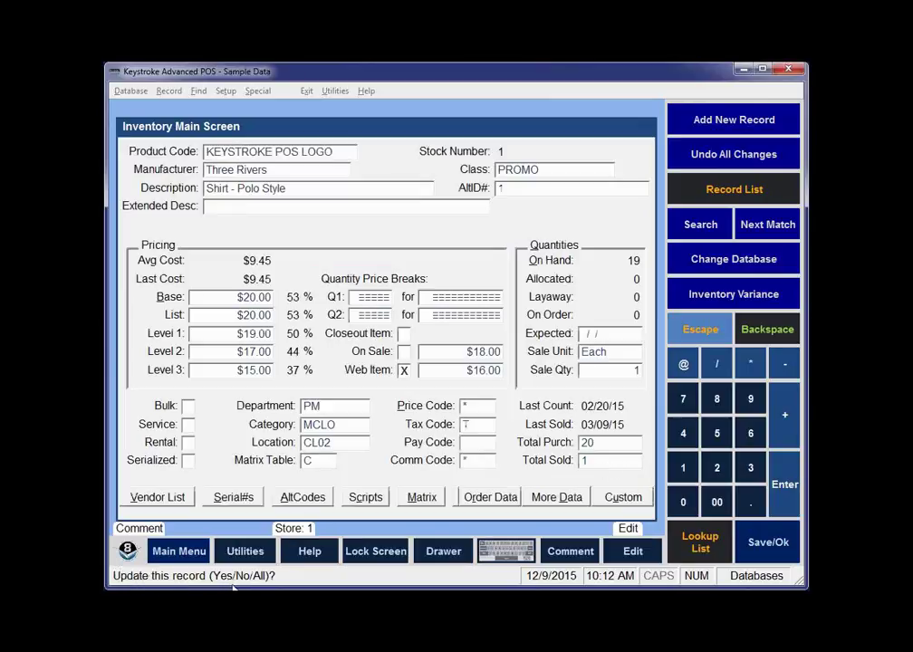
pyautogui.press('y')
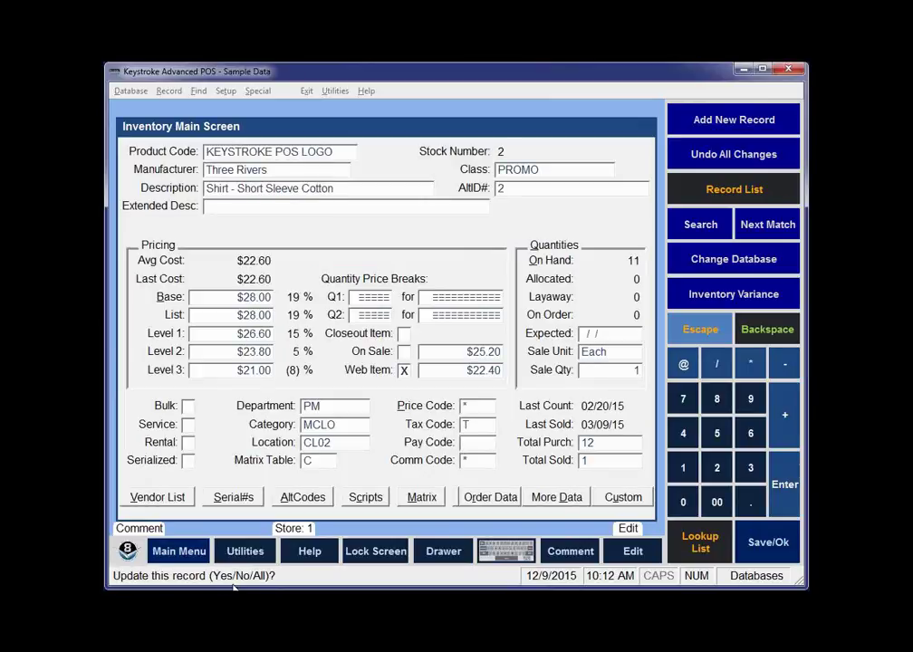
pyautogui.press('Escape')
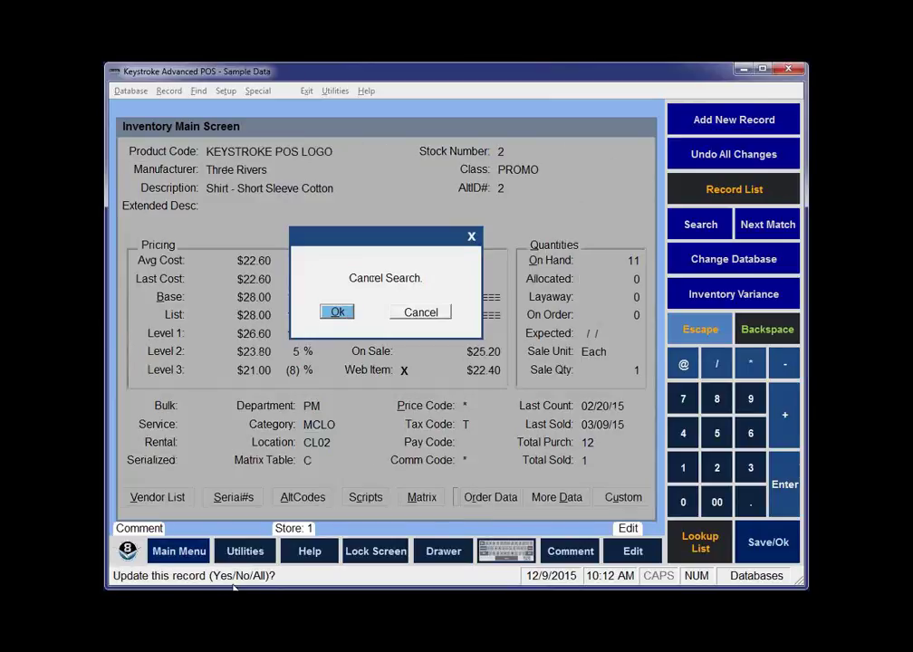
pyautogui.press('Return')
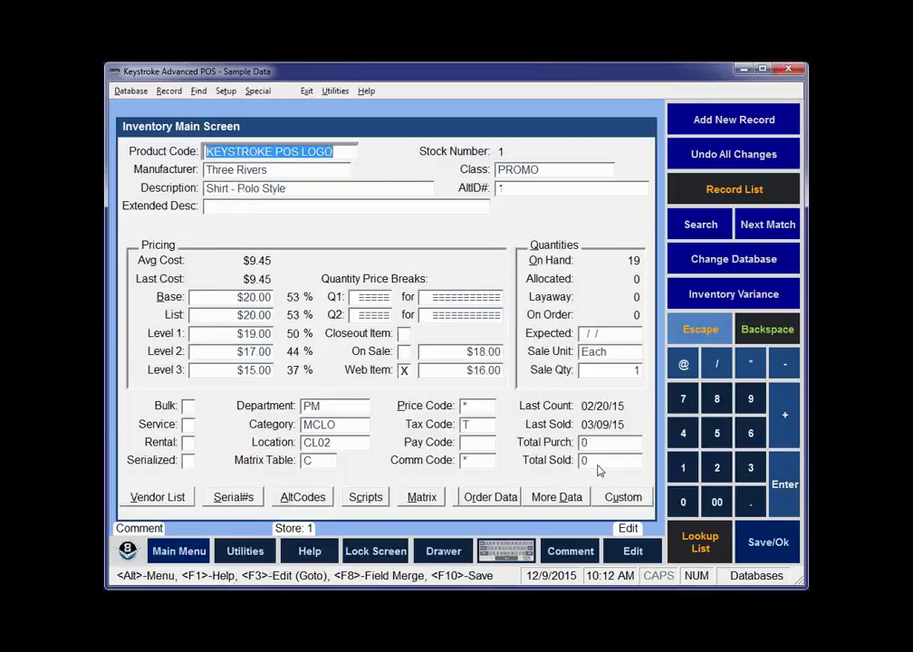
# Rerun the Search & Replace on every inventory record with Total Purch and Total Sold at 0, without confirming each change.
pyautogui.click(199, 92)
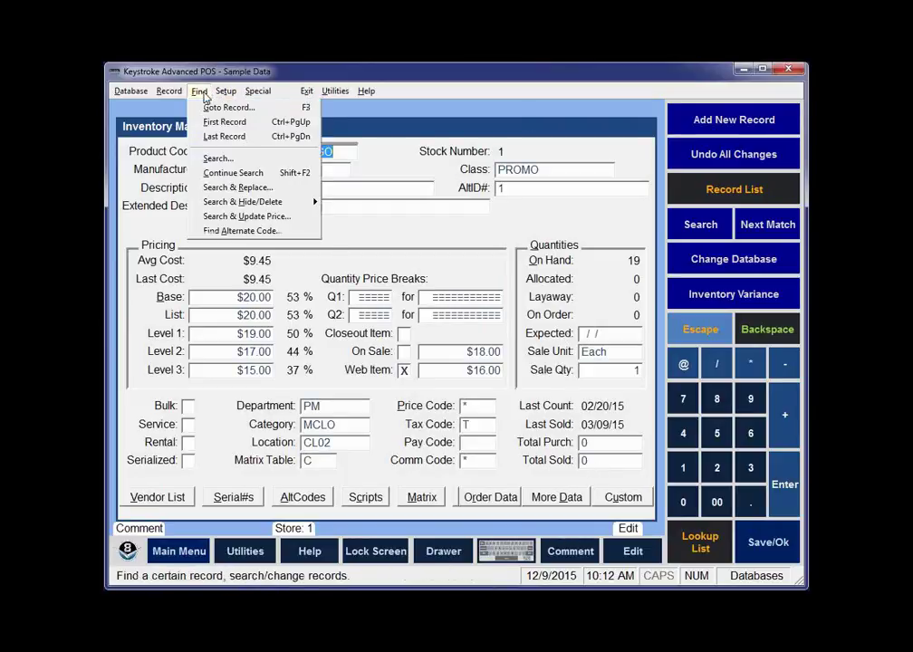
pyautogui.click(238, 186)
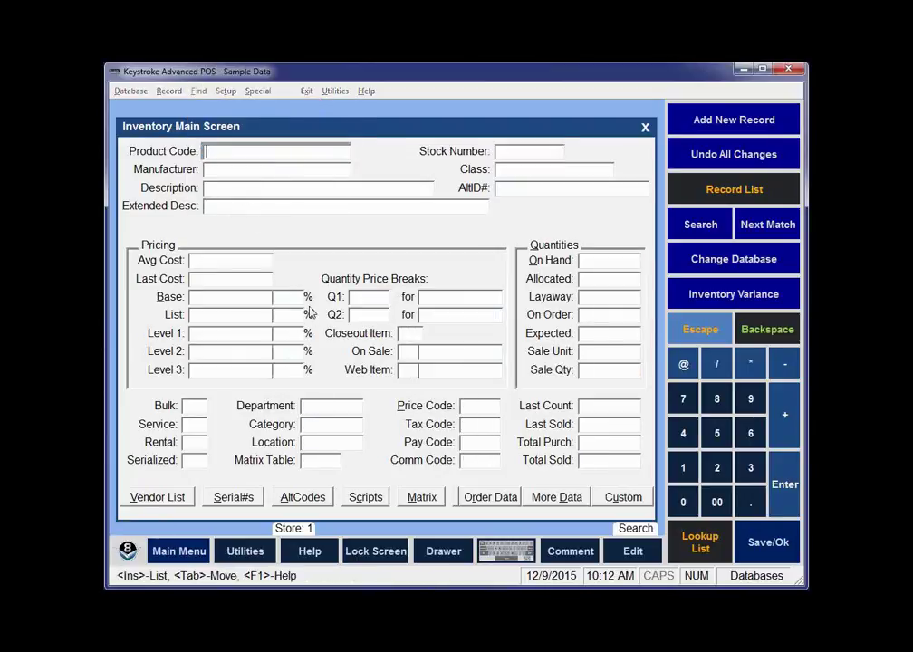
pyautogui.press('Return')
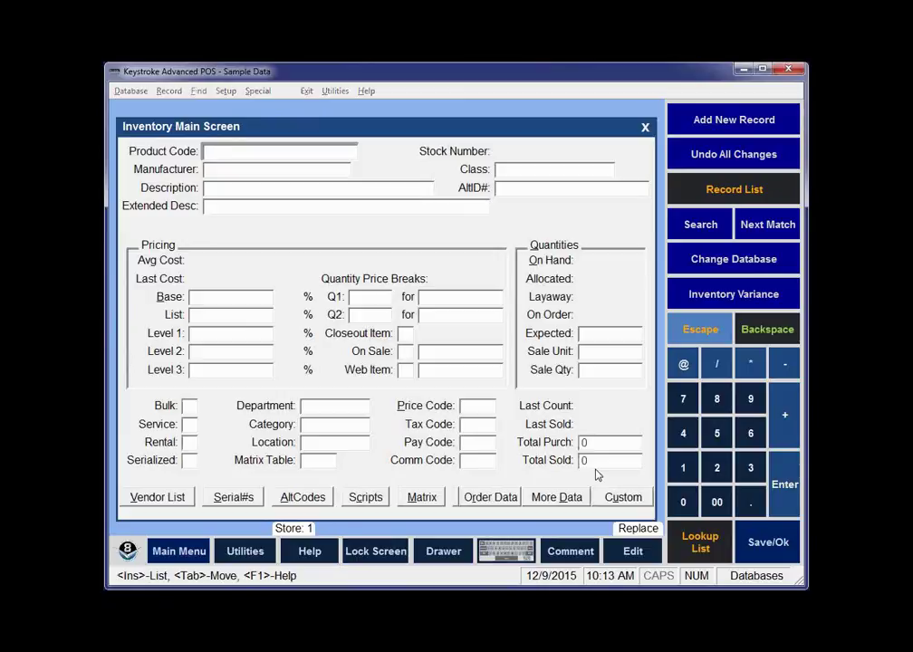
pyautogui.press('Return')
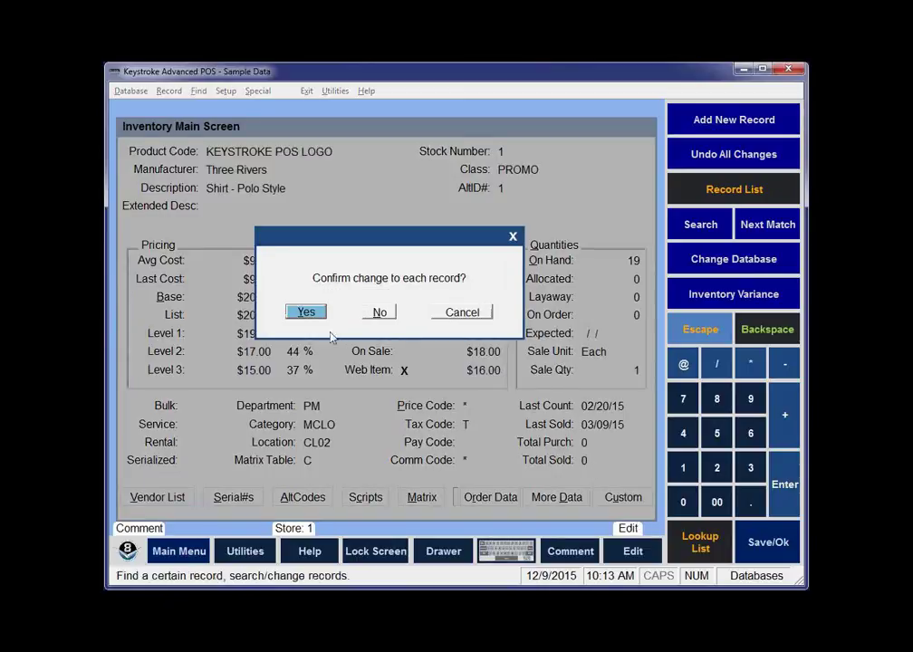
pyautogui.click(380, 313)
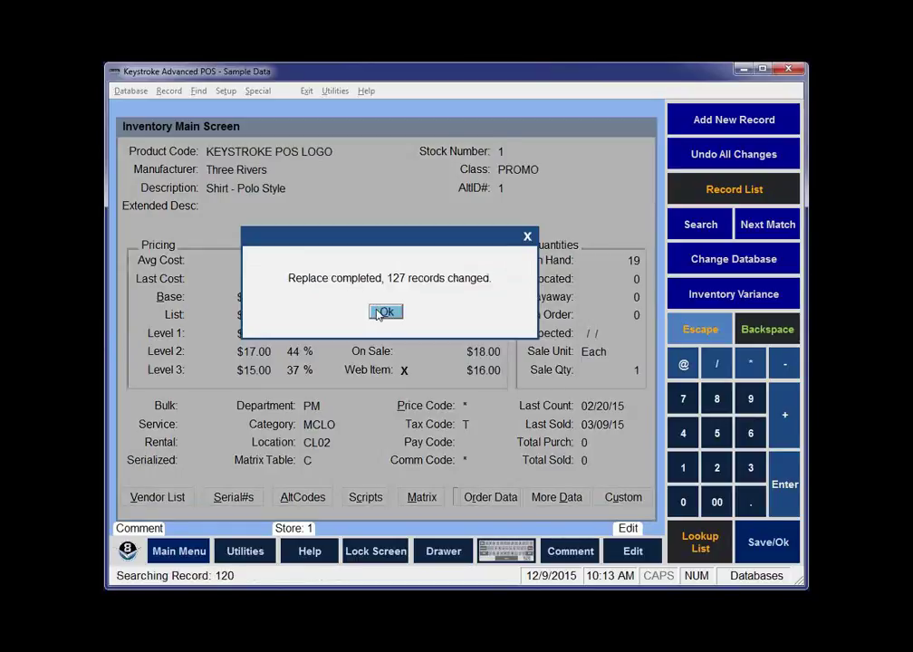
pyautogui.click(381, 314)
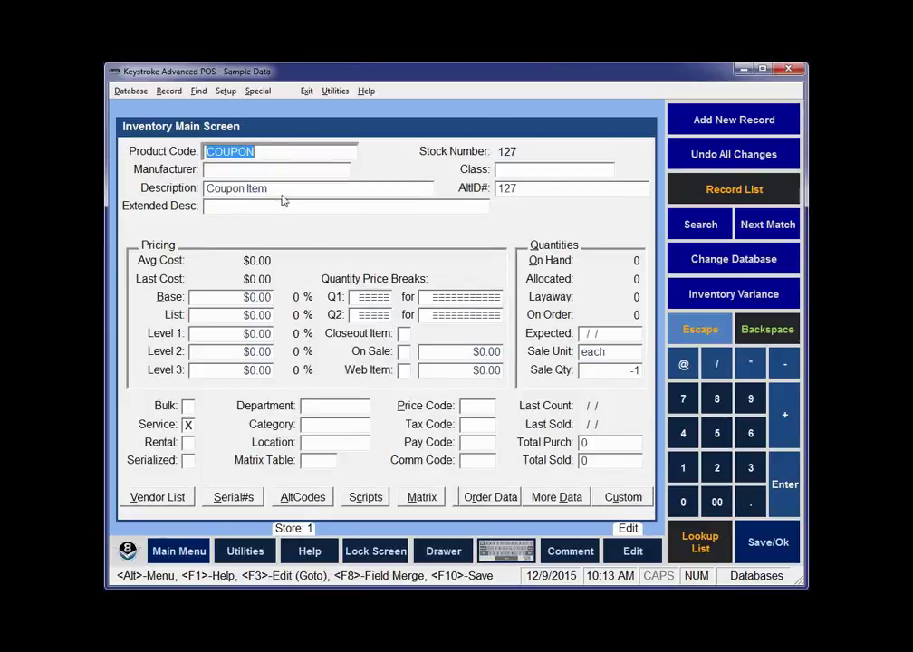
# Reopen the default setup of the level 07 Edit Mode Inventory Main Screen and set the Total Purch field's security level to -1.
pyautogui.click(226, 92)
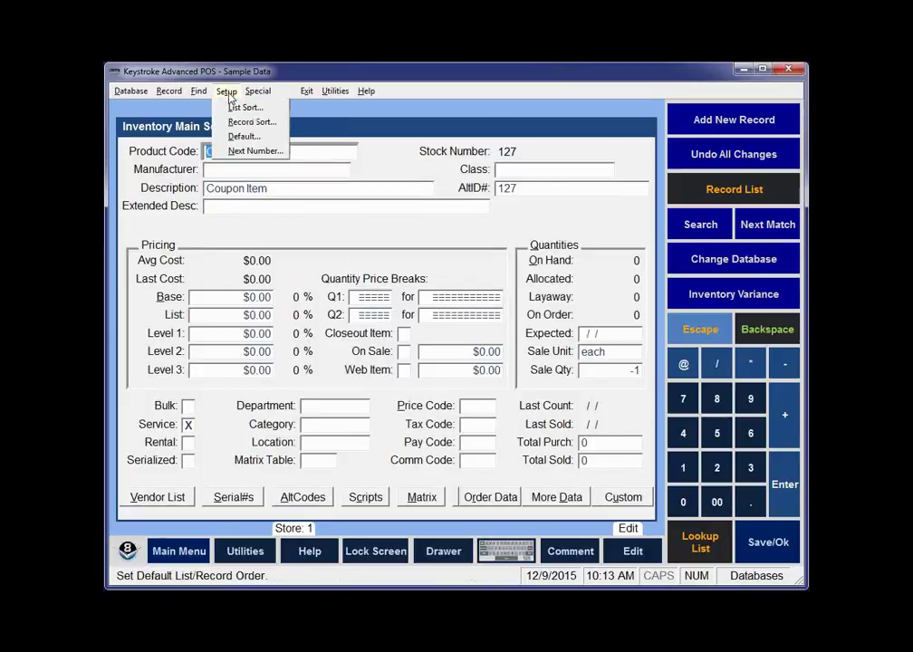
pyautogui.click(243, 137)
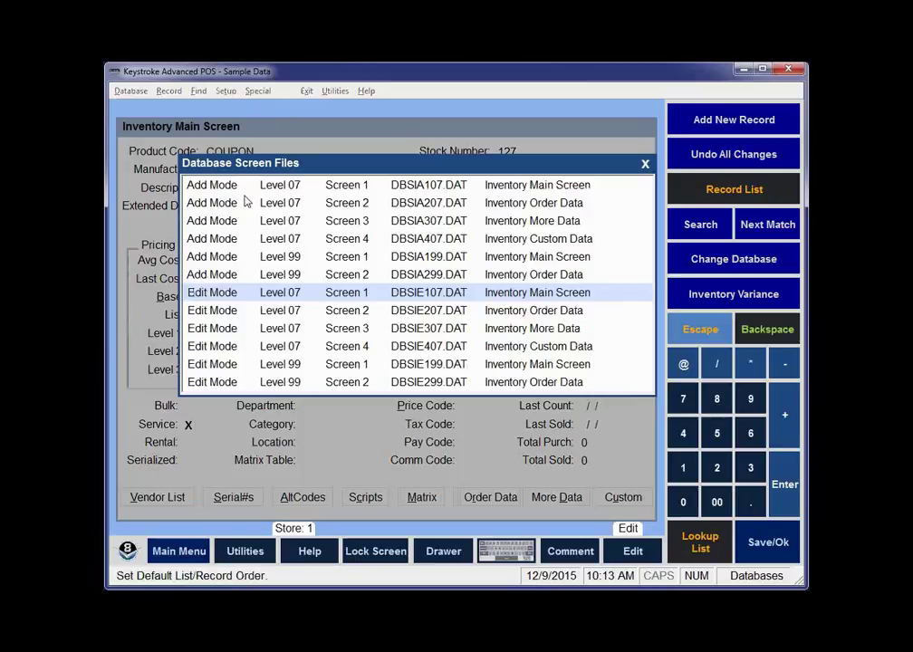
pyautogui.click(363, 293)
pyautogui.click(597, 442)
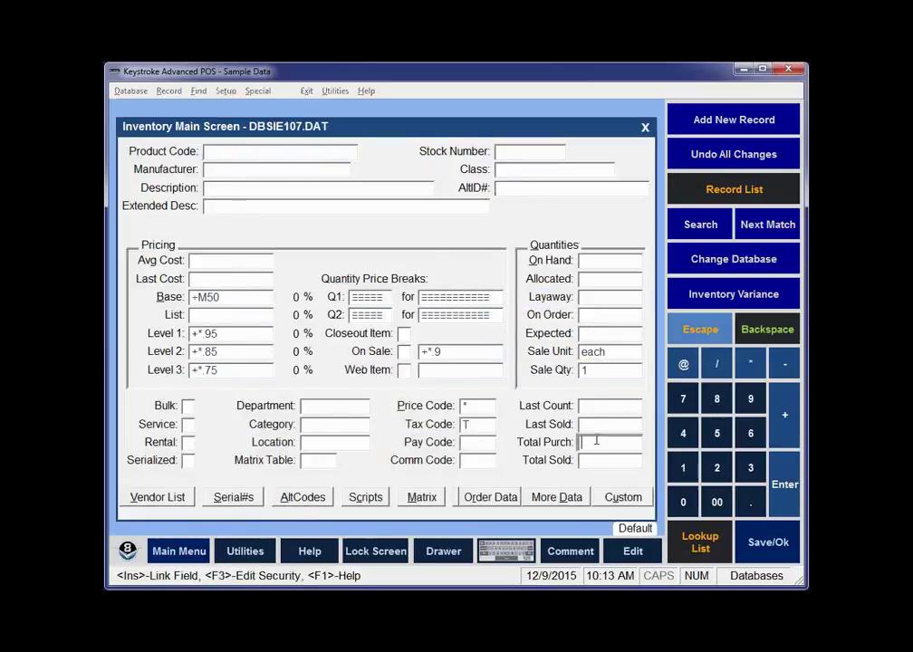
pyautogui.press('F3')
pyautogui.write('-1')
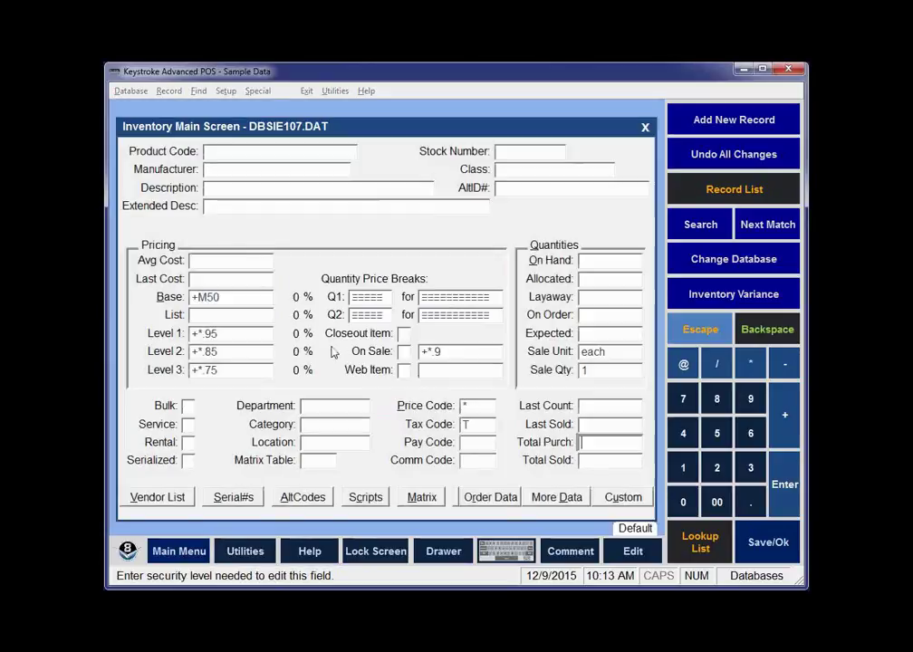
# Try to set the Total Sold field's security level to -1 and save the Inventory Main Screen.
pyautogui.click(595, 460)
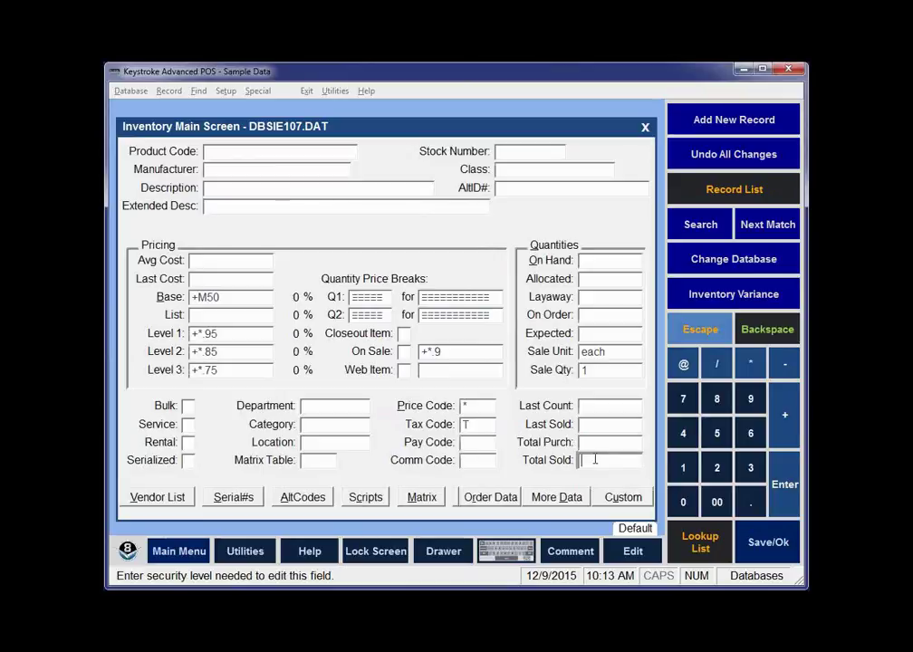
pyautogui.write('-1')
pyautogui.press('F10')
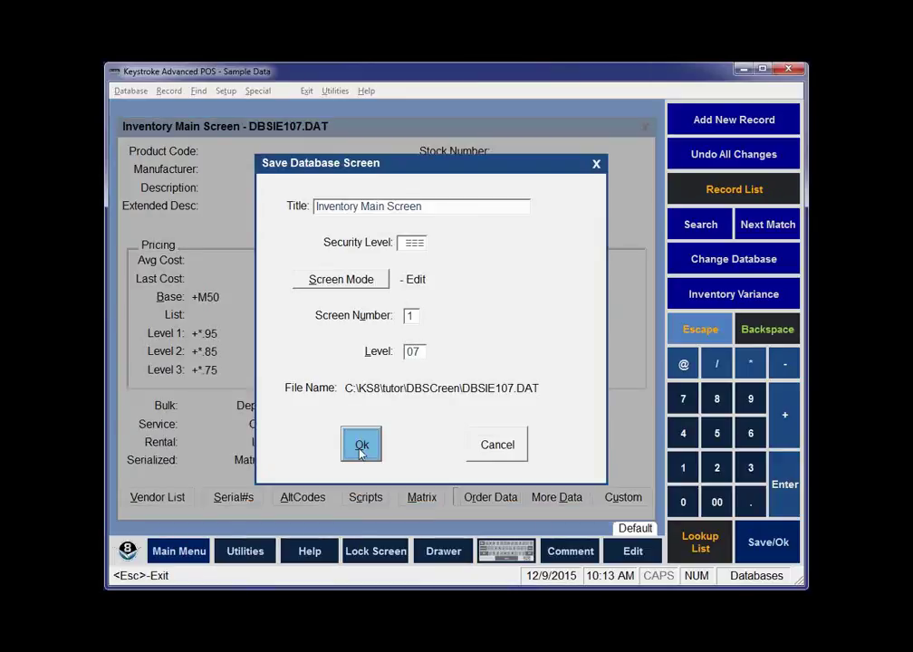
pyautogui.click(361, 453)
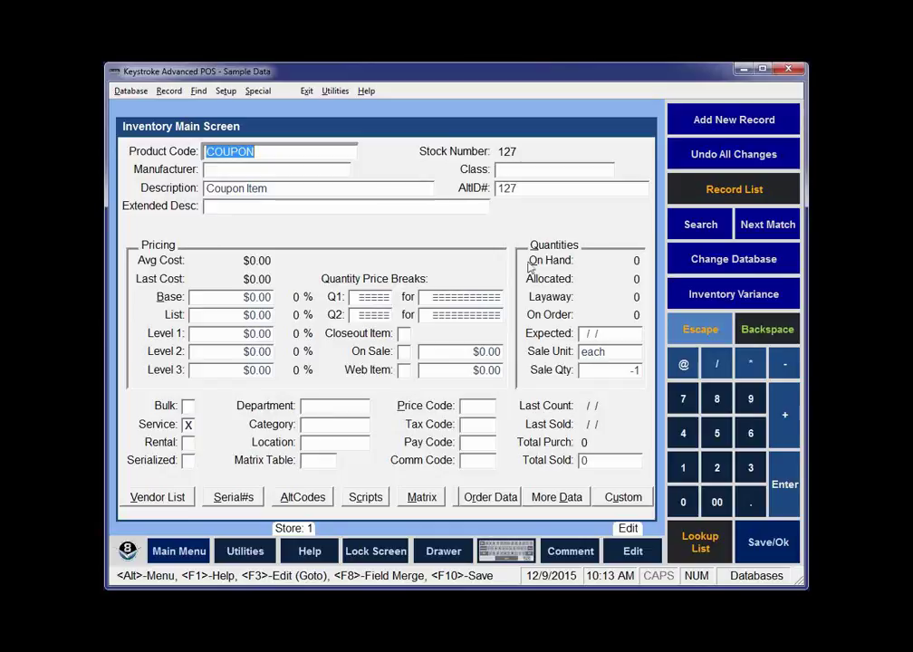
# Switch from the Inventory database to the Customer database.
pyautogui.press('alt')
pyautogui.press('Down')
pyautogui.press('c')
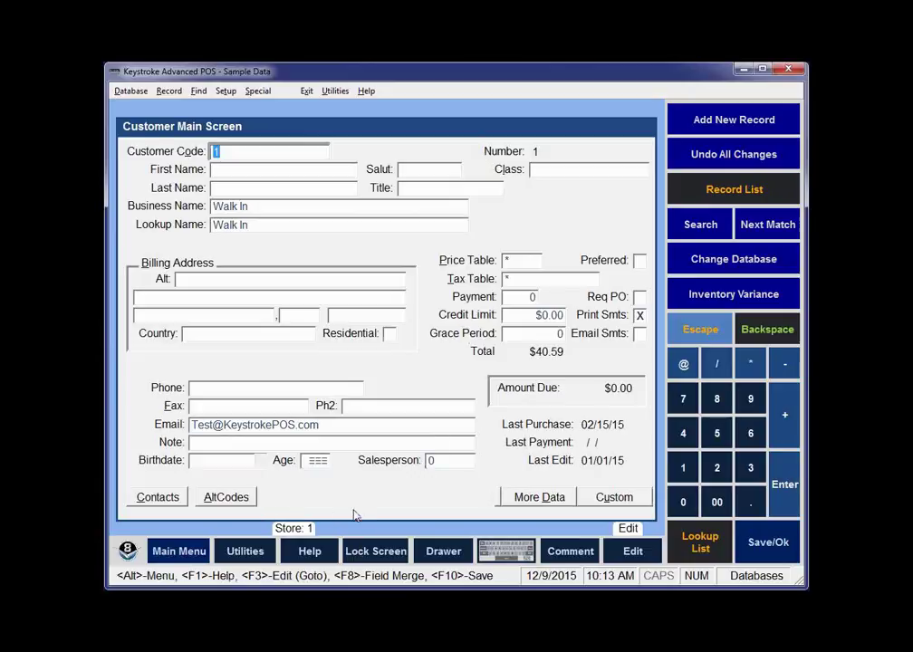
# Advance to the fourth customer record and open its More Data screen.
pyautogui.press('pagedown')
pyautogui.press('pagedown')
pyautogui.press('pagedown')
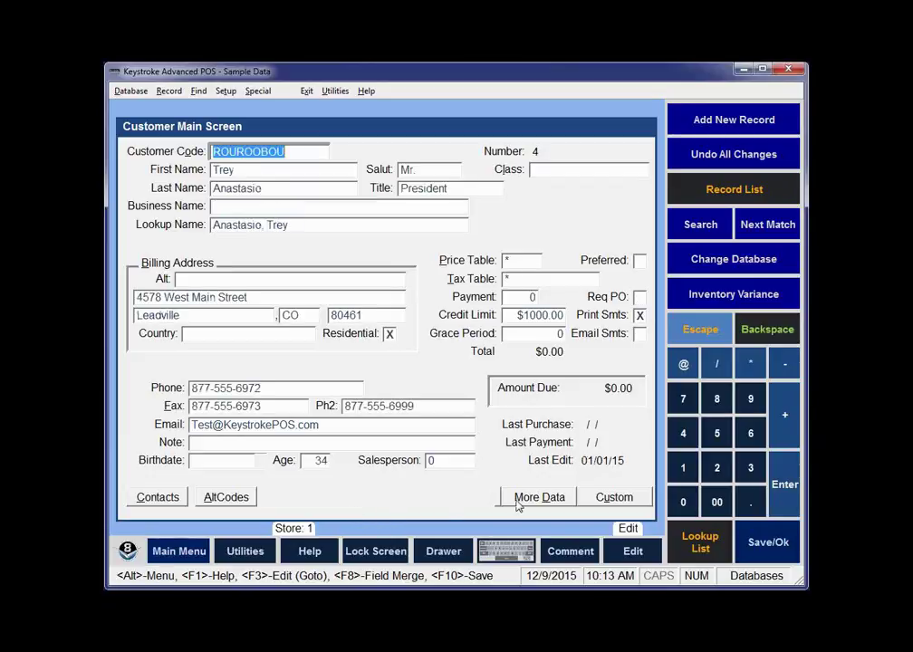
pyautogui.click(543, 498)
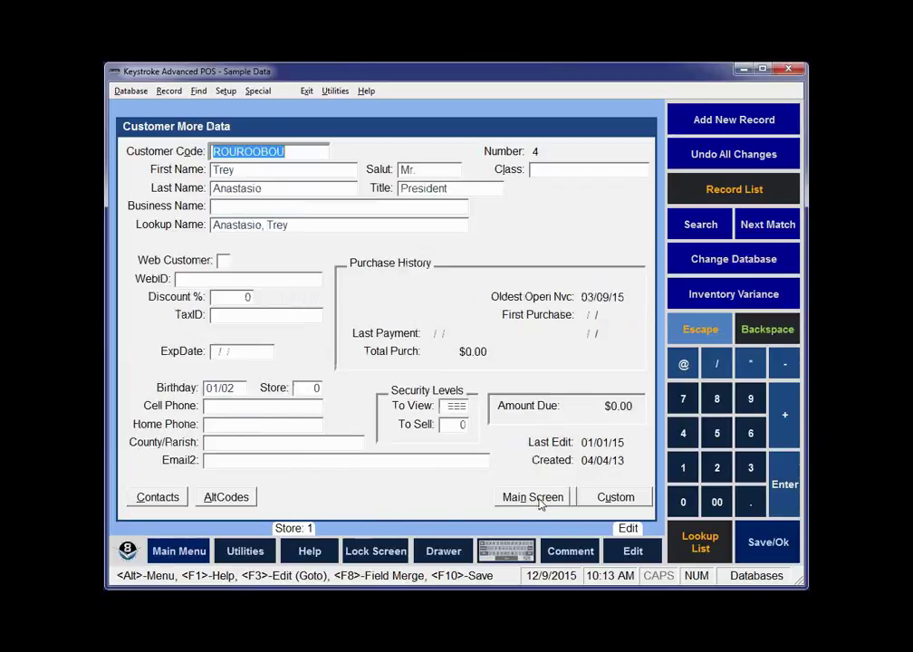